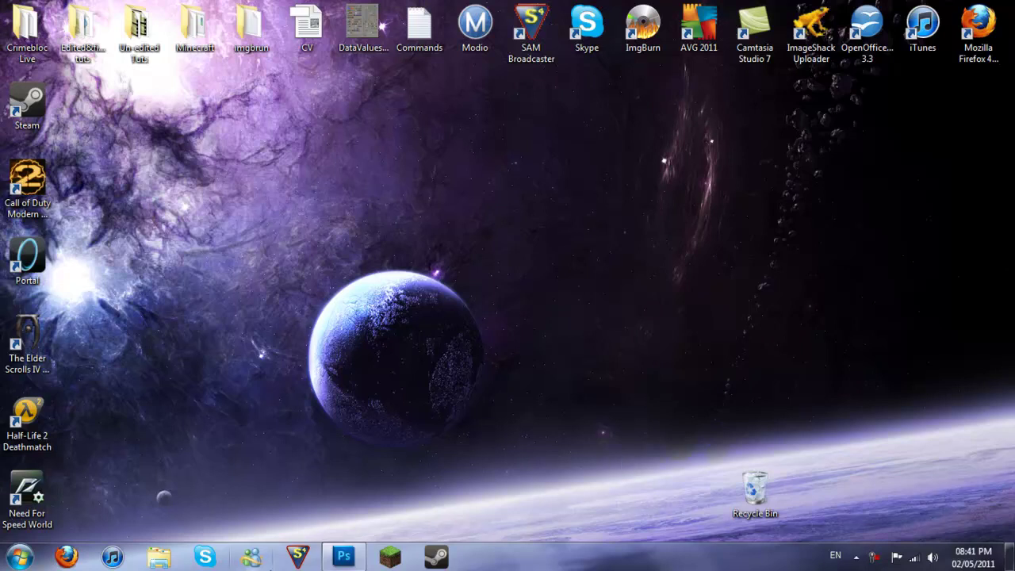
Bring up abstract.psd and hide the Lines, Debrise copy, Debrise and dark Layer 1 overlay layers.
{"action": "left_click", "coordinate": [344, 557]}
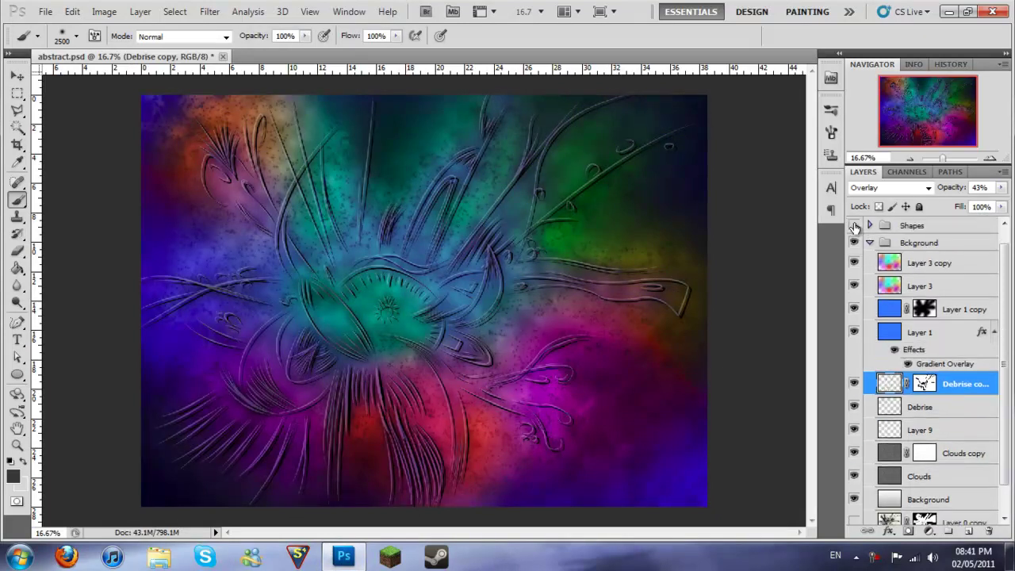
{"action": "scroll", "coordinate": [859, 245], "scroll_direction": "up", "scroll_amount": 1}
{"action": "left_click", "coordinate": [854, 225]}
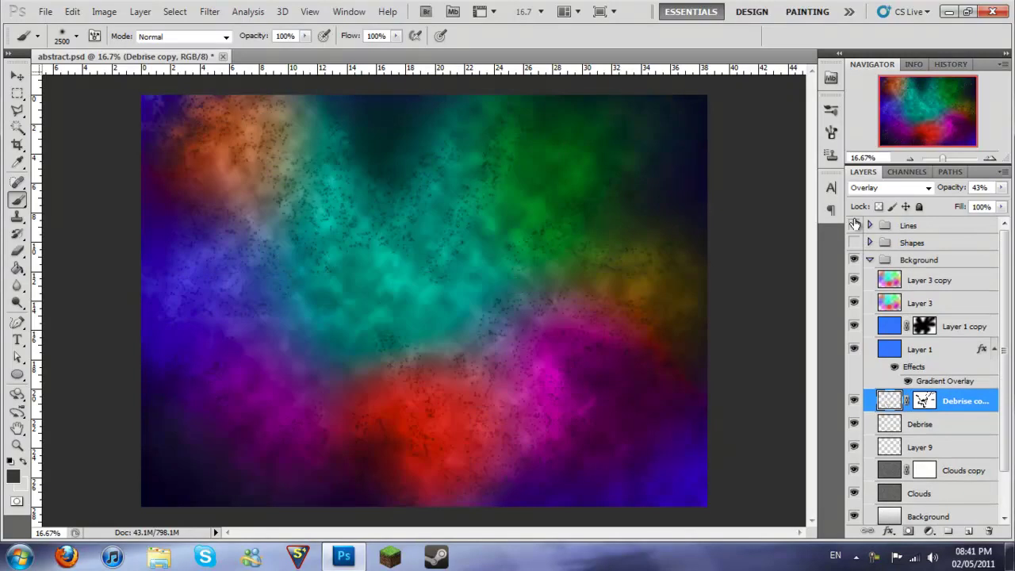
{"action": "left_click", "coordinate": [853, 400]}
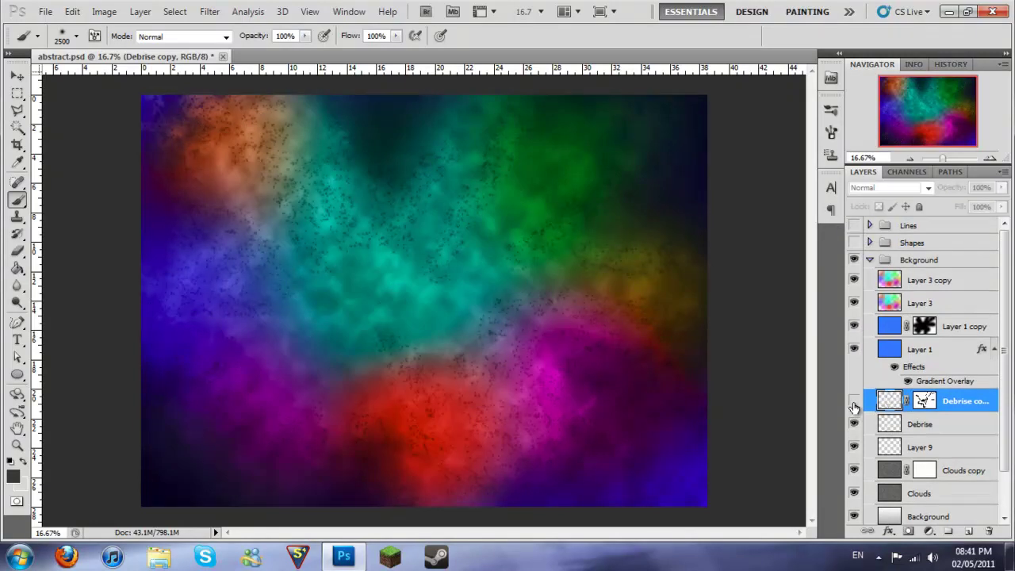
{"action": "left_click", "coordinate": [854, 424]}
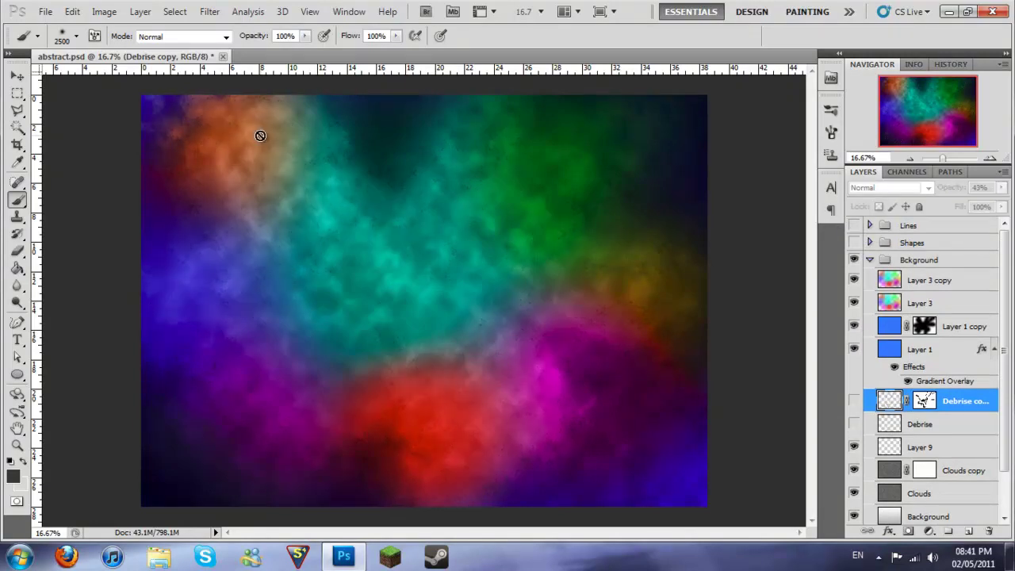
{"action": "left_click", "coordinate": [854, 349]}
{"action": "left_click", "coordinate": [854, 326]}
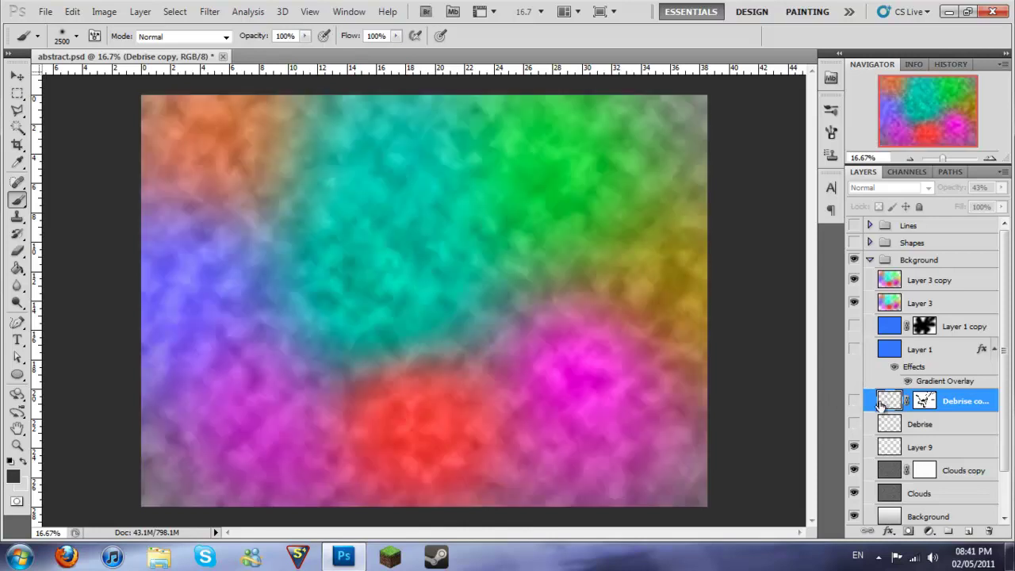
Compare by toggling the rainbow and Clouds copy layers, then restore the colour and Layer 1 overlays.
{"action": "scroll", "coordinate": [878, 402], "scroll_direction": "down", "scroll_amount": 2}
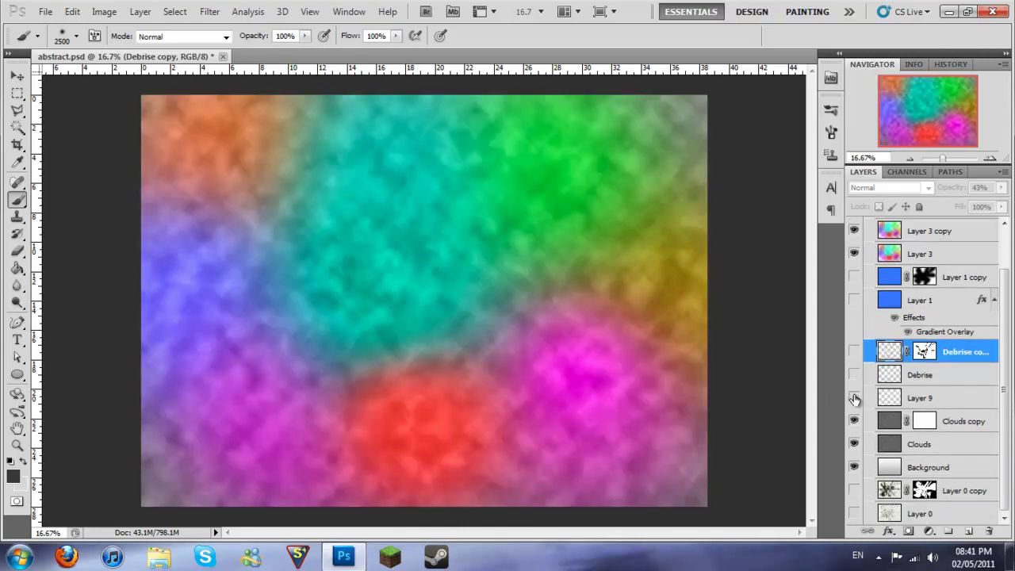
{"action": "scroll", "coordinate": [854, 393], "scroll_direction": "up", "scroll_amount": 2}
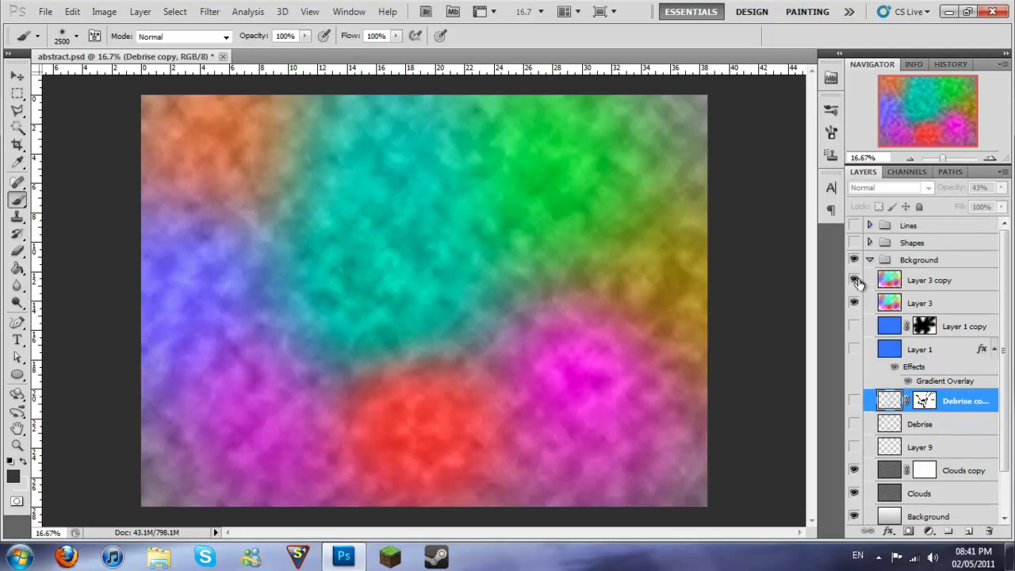
{"action": "left_click", "coordinate": [854, 301]}
{"action": "scroll", "coordinate": [863, 436], "scroll_direction": "down", "scroll_amount": 1}
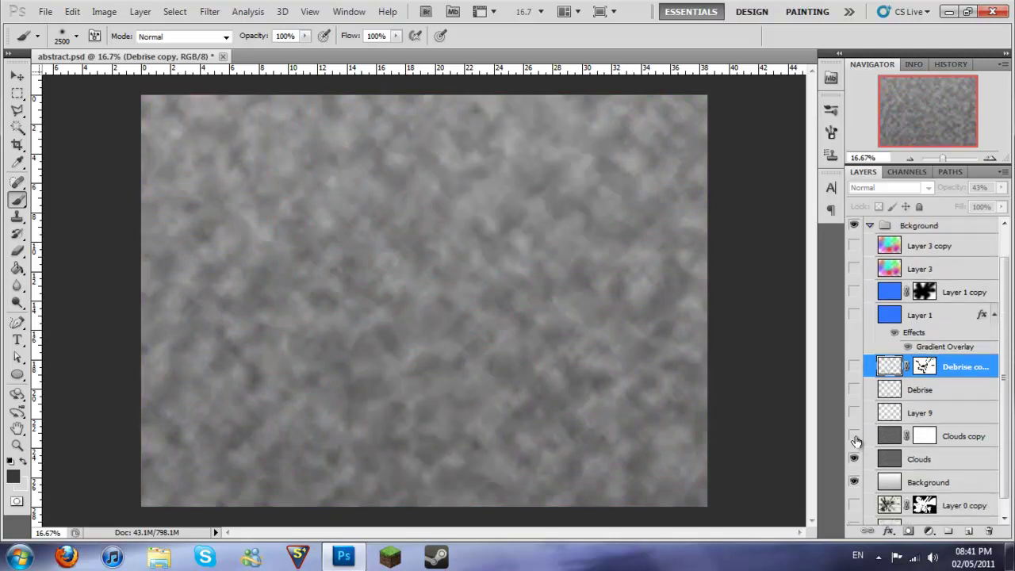
{"action": "left_click", "coordinate": [855, 441]}
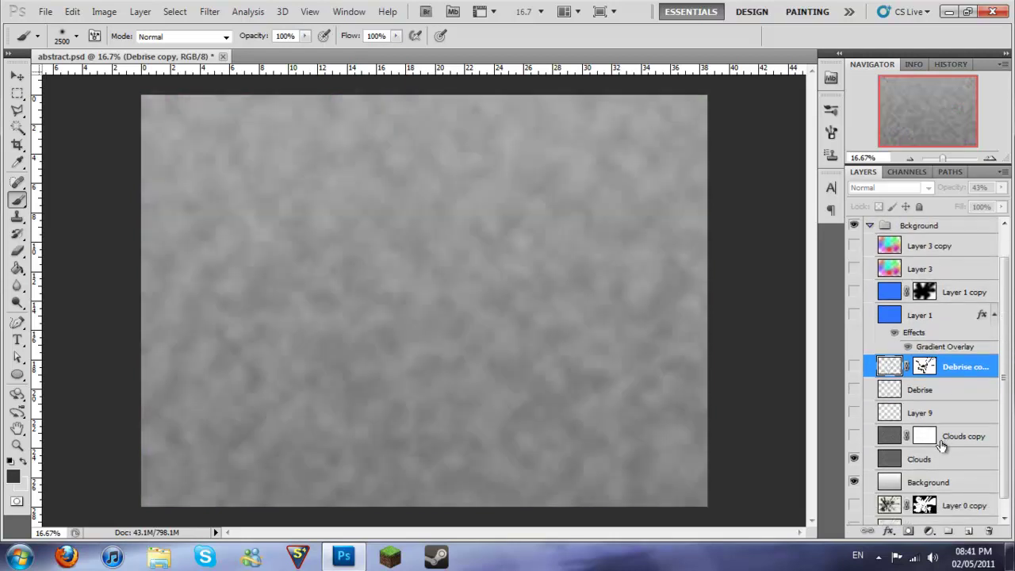
{"action": "left_click", "coordinate": [854, 437]}
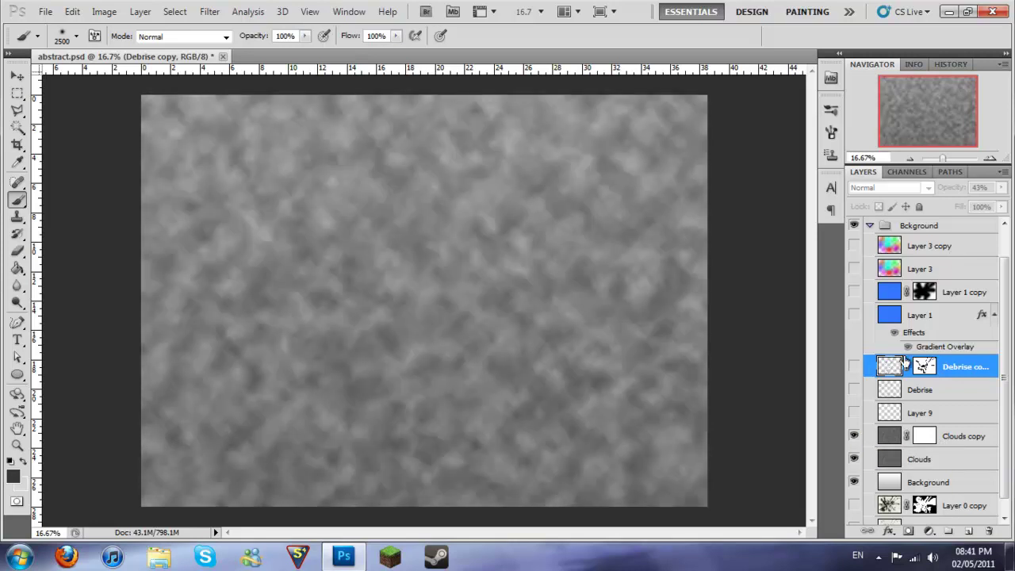
{"action": "scroll", "coordinate": [861, 416], "scroll_direction": "up", "scroll_amount": 2}
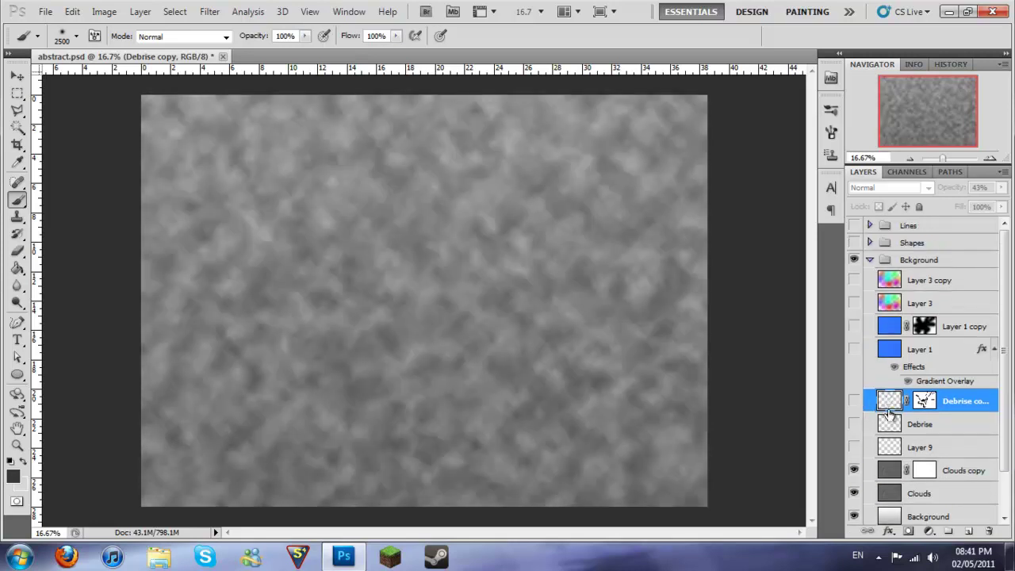
{"action": "left_click_drag", "start_coordinate": [854, 305], "coordinate": [854, 284]}
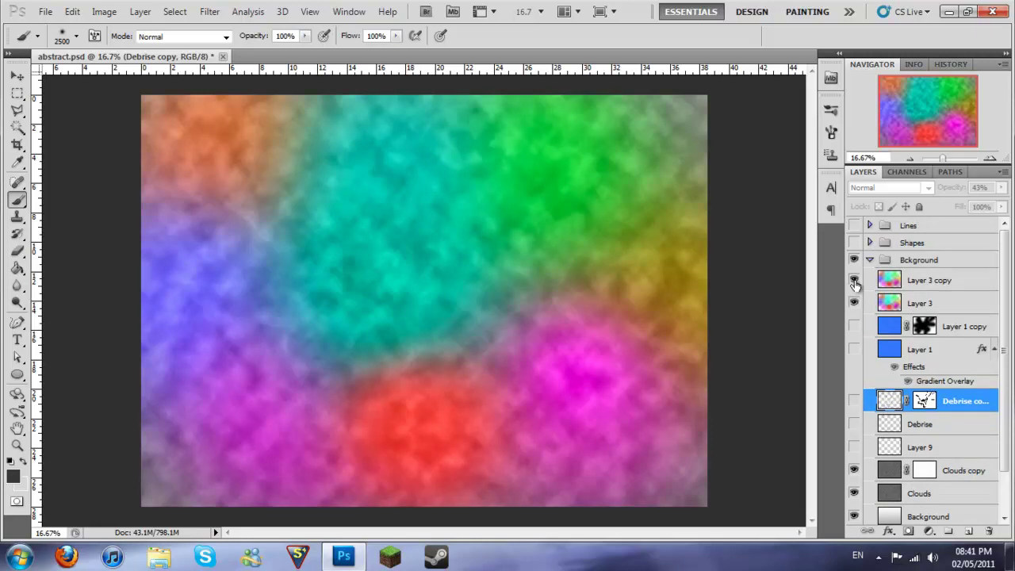
{"action": "left_click_drag", "start_coordinate": [854, 329], "coordinate": [855, 353]}
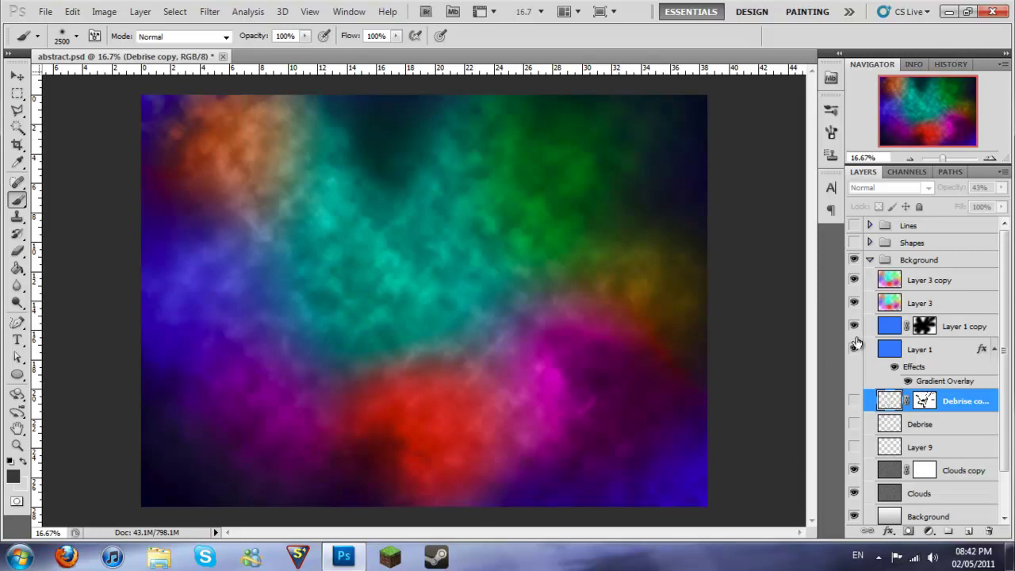
Create Untitled-1 with width 420 mm and height 297 mm at 300 pixels/inch.
{"action": "right_click", "coordinate": [334, 58]}
{"action": "left_click", "coordinate": [335, 118]}
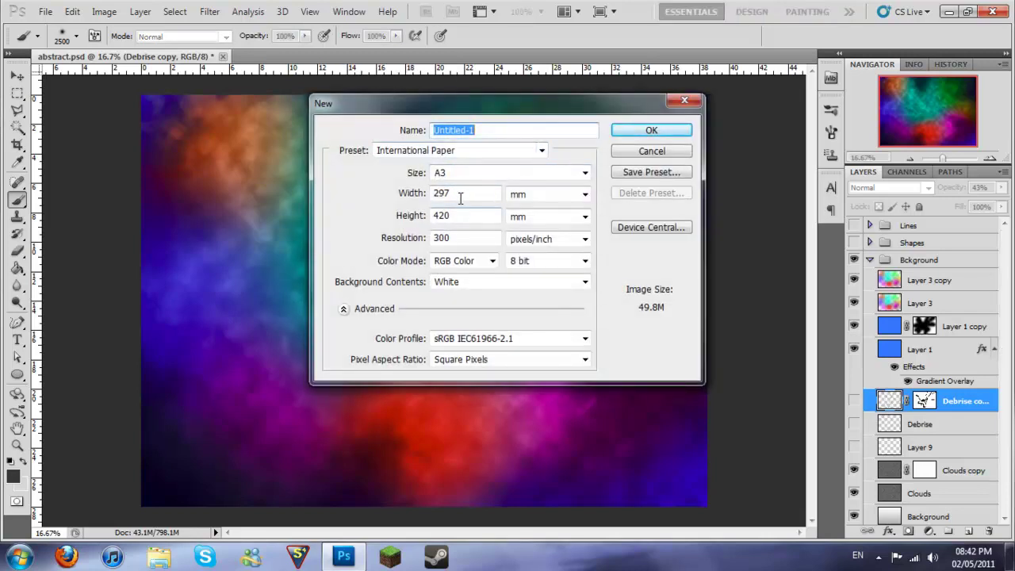
{"action": "left_click_drag", "start_coordinate": [459, 193], "coordinate": [433, 192]}
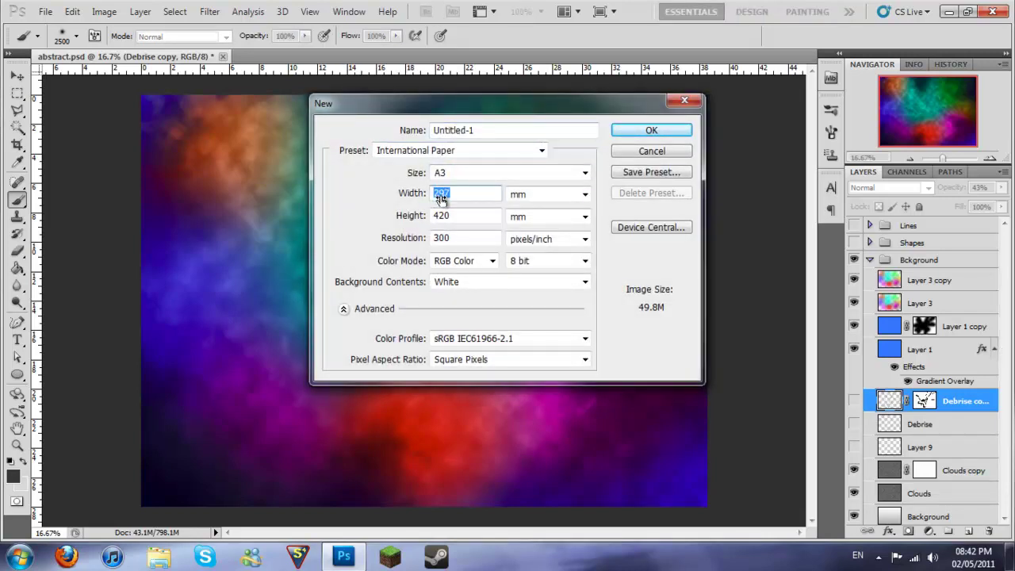
{"action": "key", "text": "BackSpace"}
{"action": "type", "text": "420"}
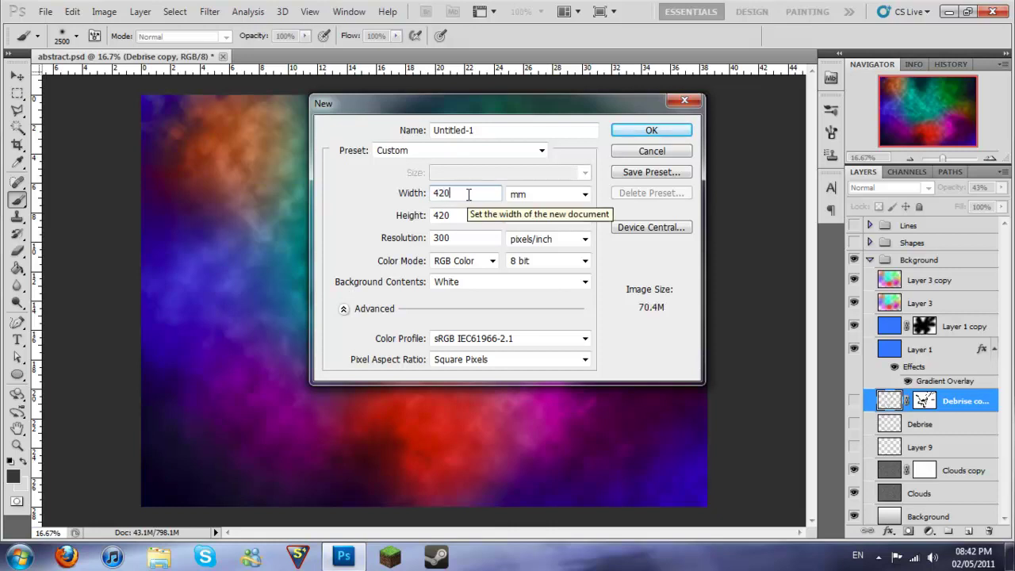
{"action": "left_click_drag", "start_coordinate": [450, 208], "coordinate": [370, 211]}
{"action": "type", "text": "297"}
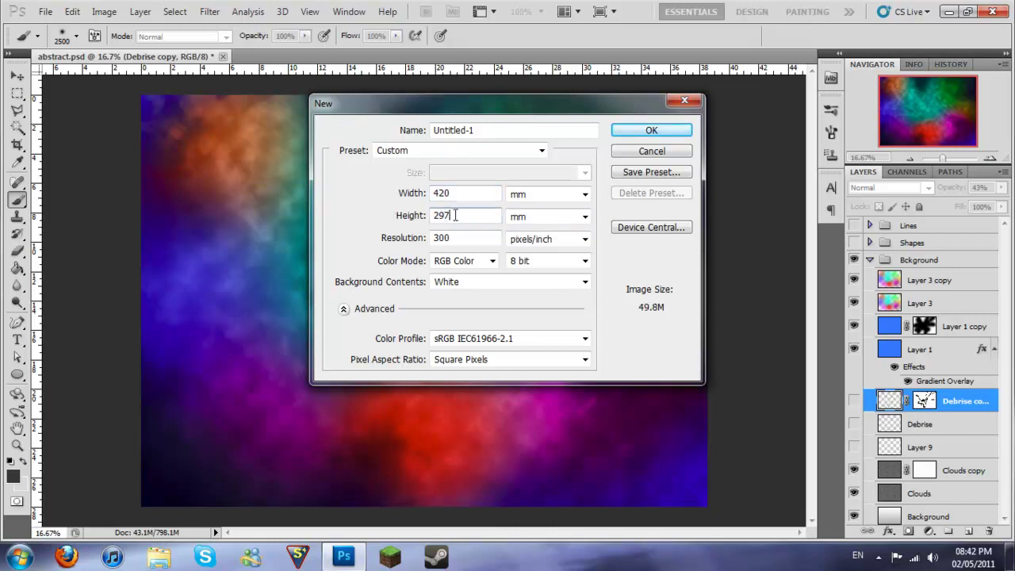
{"action": "left_click", "coordinate": [666, 131]}
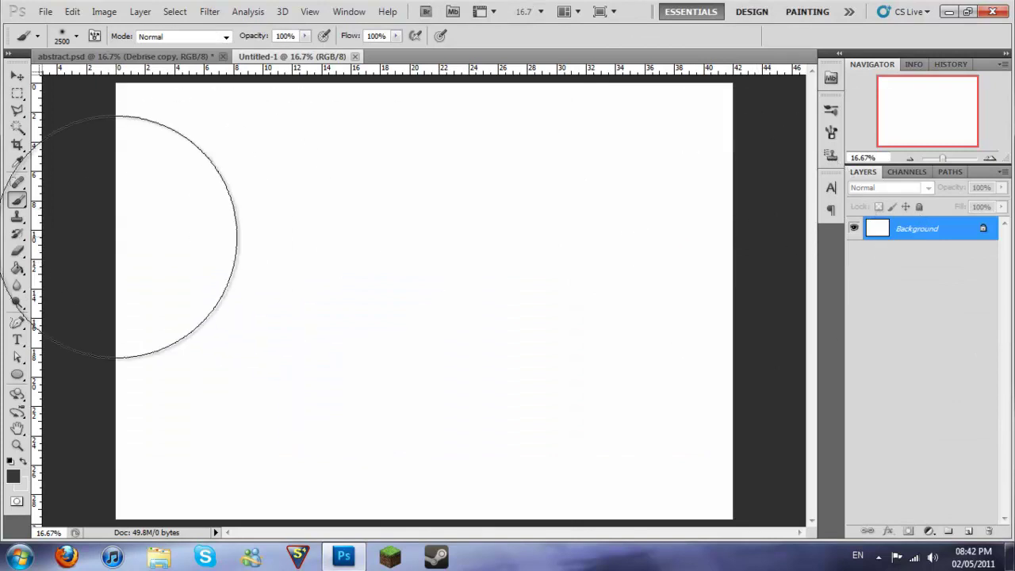
Add a new layer and set foreground 2a2a2a and background c0c0c0 grey colours.
{"action": "left_click", "coordinate": [967, 528]}
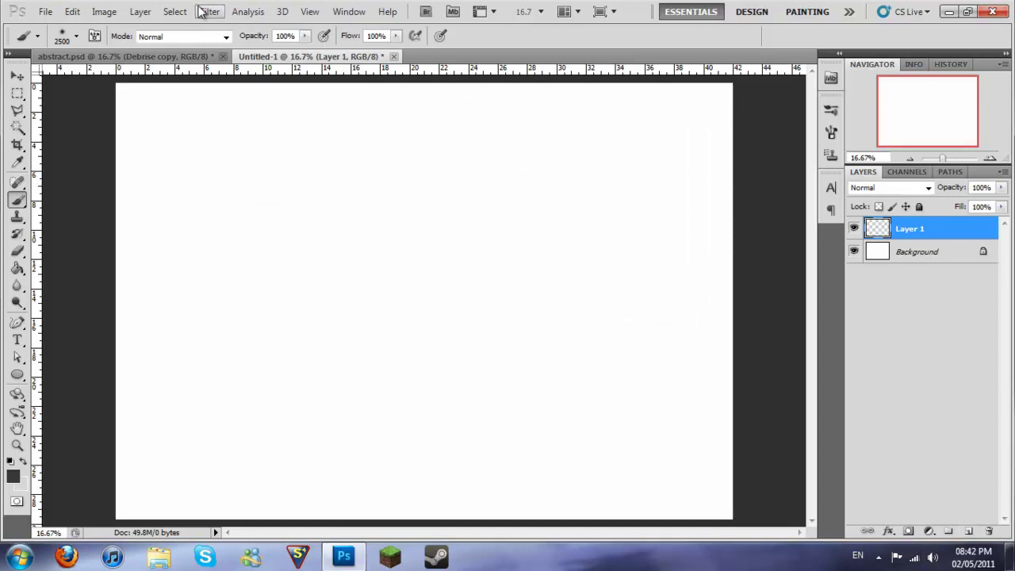
{"action": "left_click", "coordinate": [13, 475]}
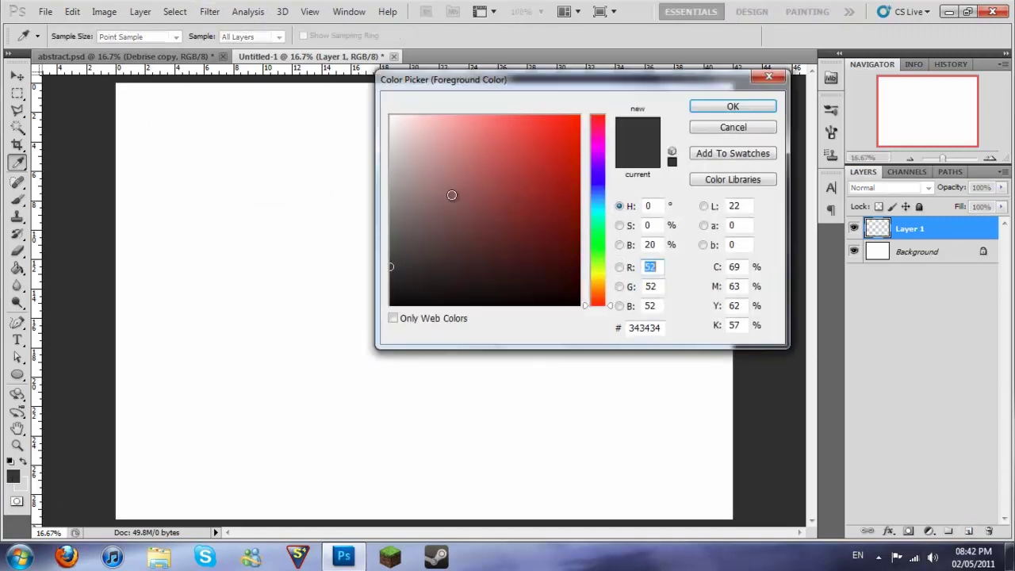
{"action": "left_click_drag", "start_coordinate": [399, 267], "coordinate": [391, 275]}
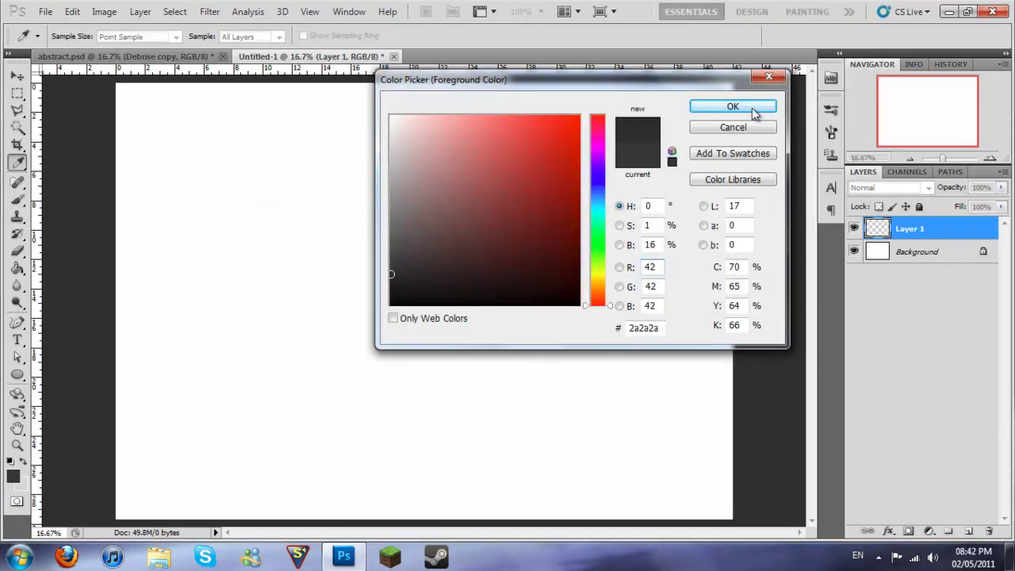
{"action": "left_click", "coordinate": [733, 107]}
{"action": "left_click", "coordinate": [21, 484]}
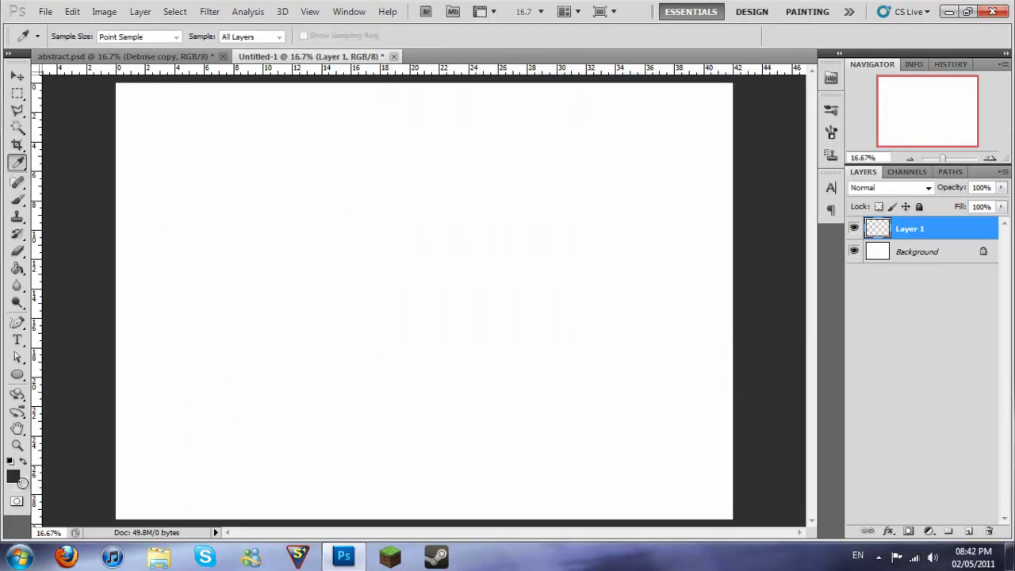
{"action": "left_click_drag", "start_coordinate": [390, 156], "coordinate": [390, 162]}
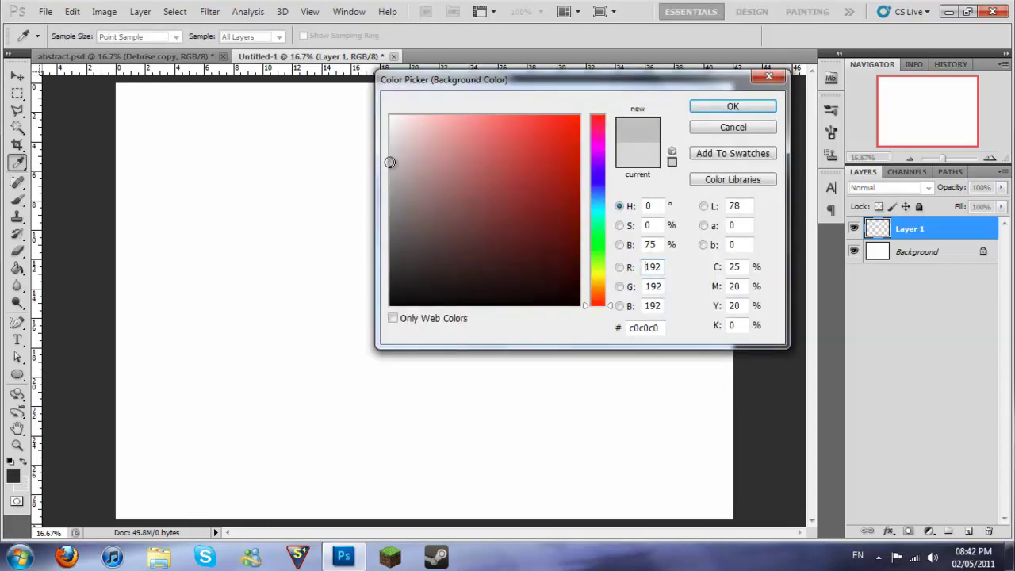
{"action": "left_click", "coordinate": [732, 106]}
Render Filter > Render > Clouds onto Layer 1 and duplicate it as Layer 1 copy.
{"action": "left_click", "coordinate": [210, 12]}
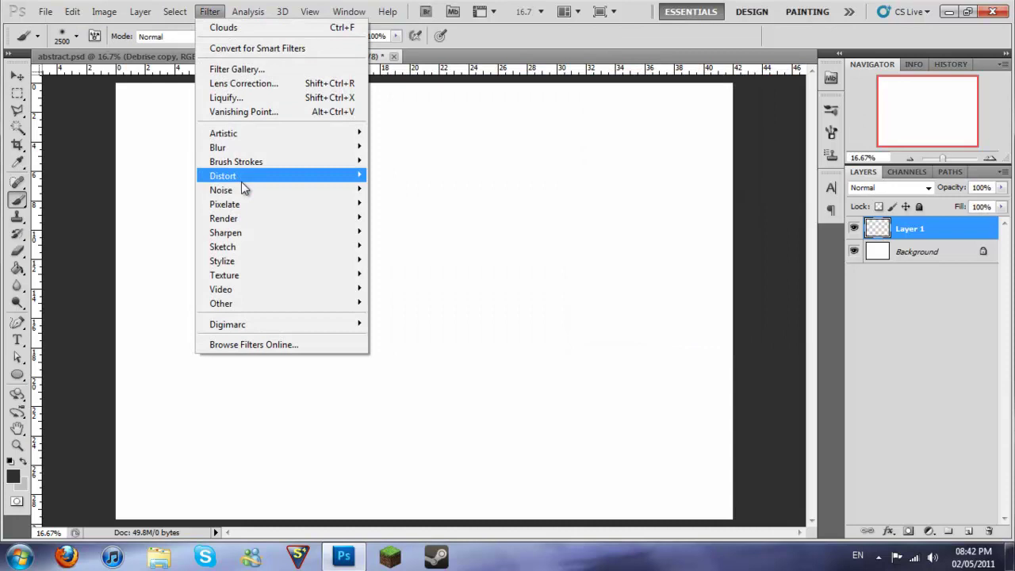
{"action": "mouse_move", "coordinate": [241, 225]}
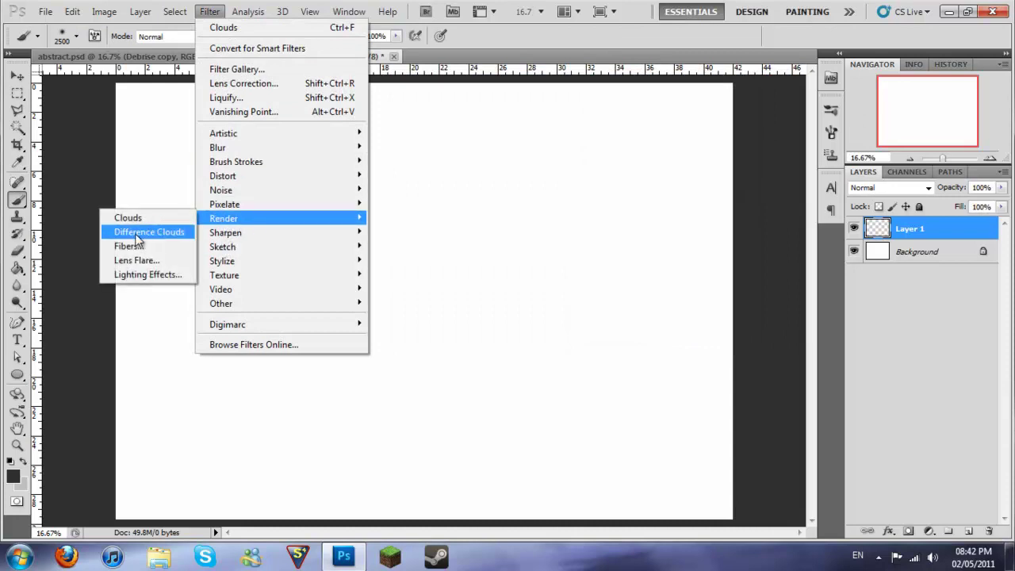
{"action": "left_click", "coordinate": [159, 219]}
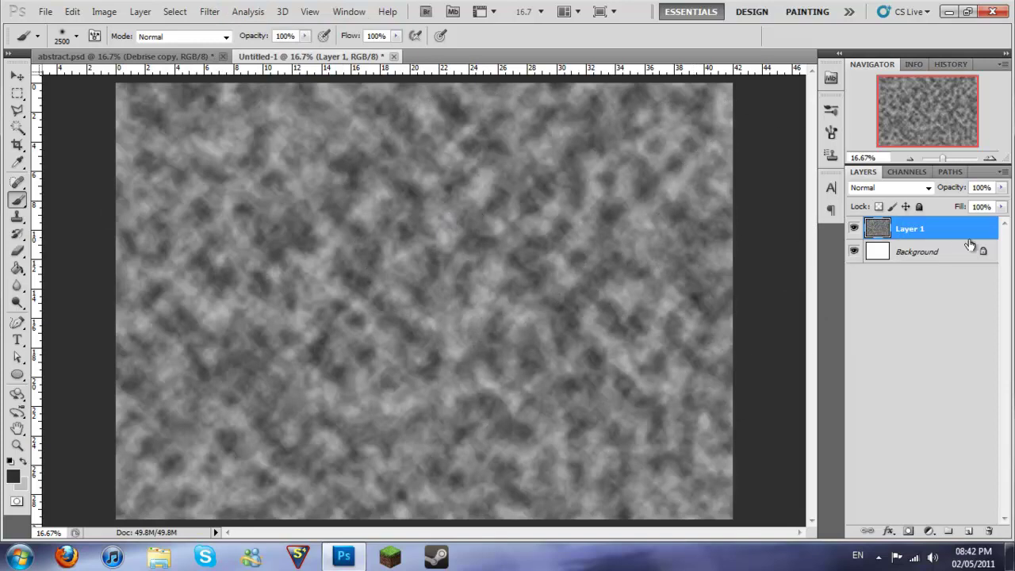
{"action": "left_click_drag", "start_coordinate": [972, 232], "coordinate": [969, 531]}
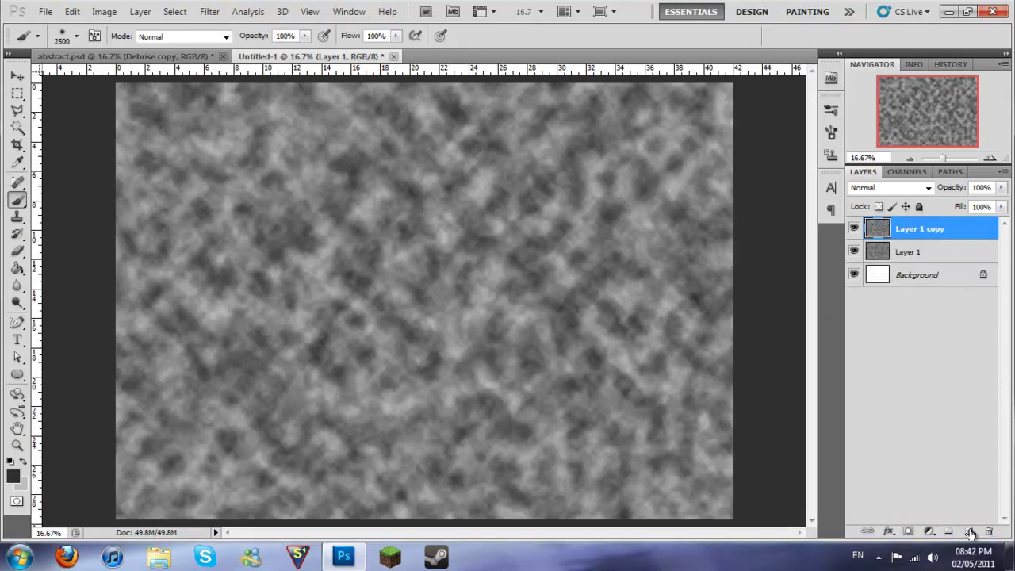
Set Layer 1 copy to Hard Light blend mode at 50% opacity.
{"action": "left_click", "coordinate": [892, 187]}
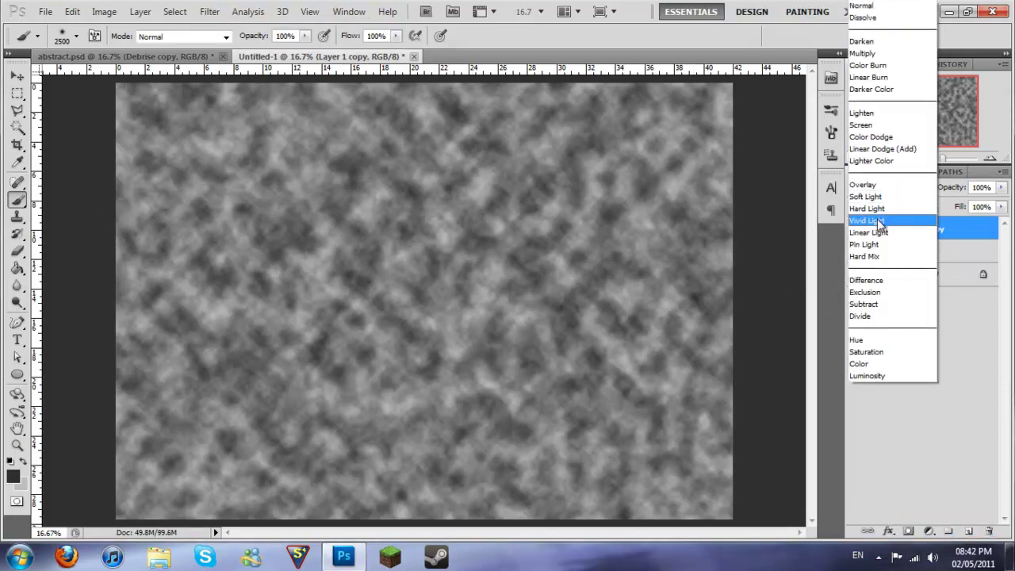
{"action": "left_click", "coordinate": [875, 208]}
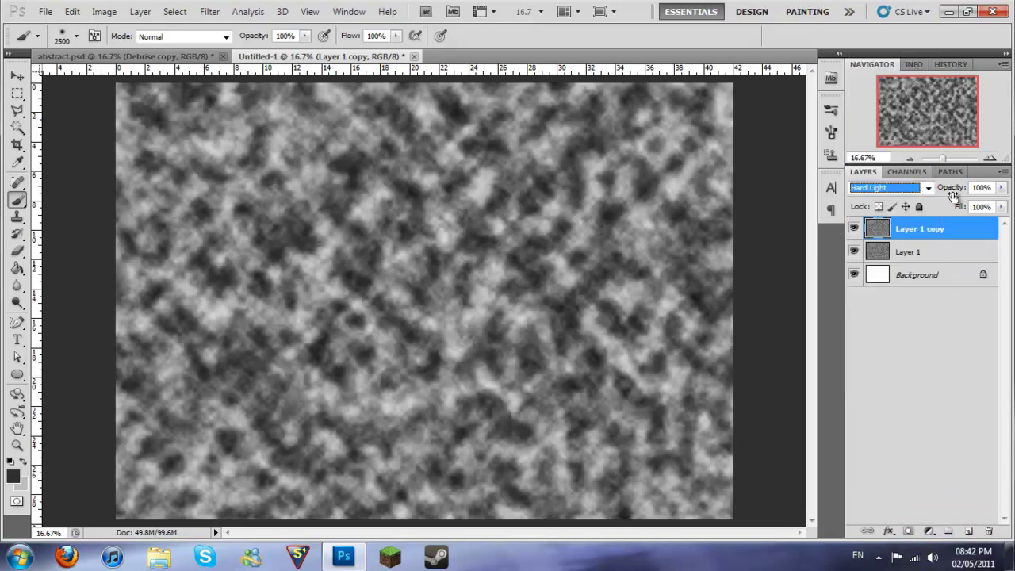
{"action": "left_click", "coordinate": [1002, 189]}
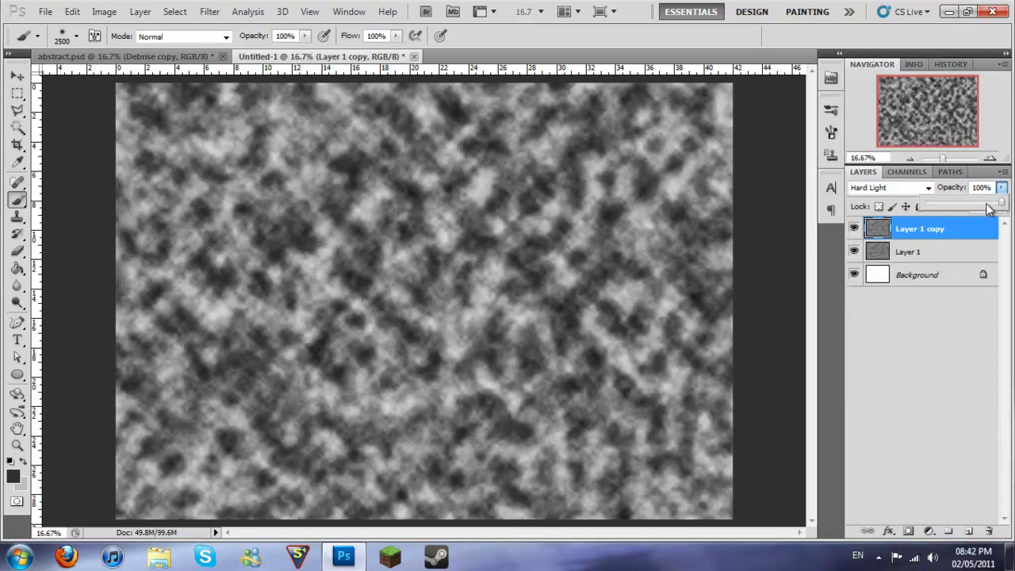
{"action": "left_click_drag", "start_coordinate": [989, 208], "coordinate": [963, 199]}
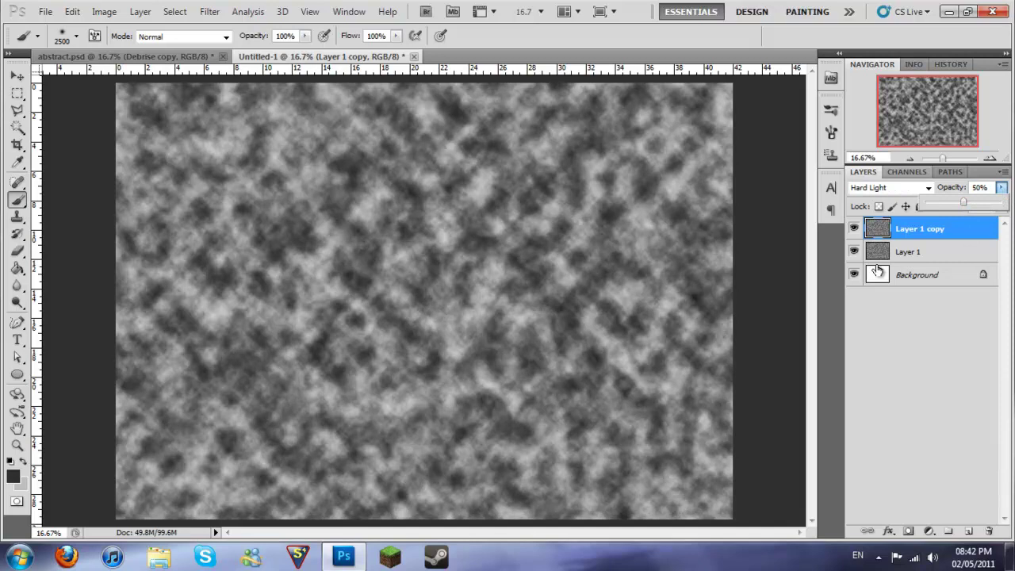
{"action": "left_click", "coordinate": [941, 252]}
{"action": "left_click", "coordinate": [955, 231]}
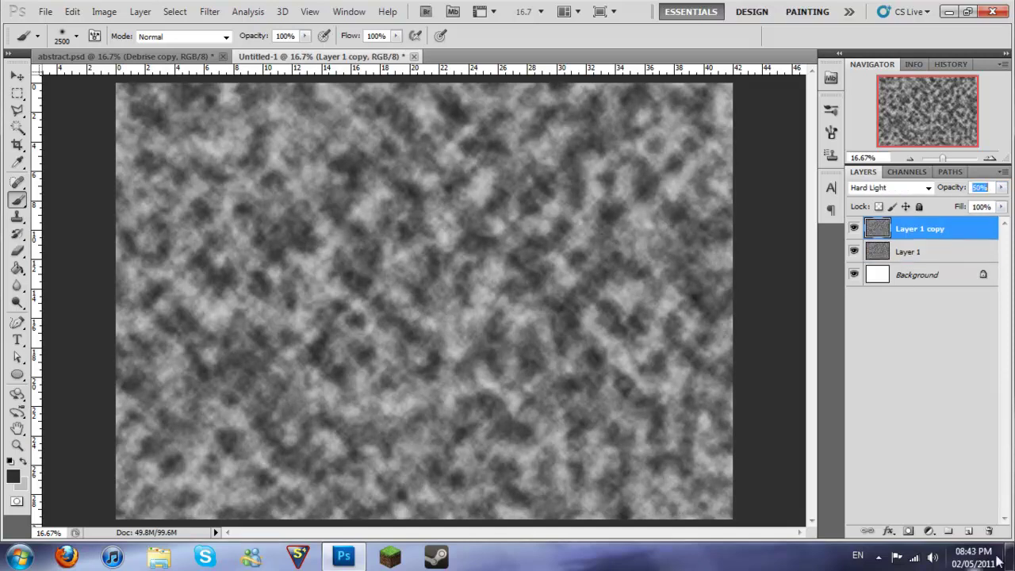
Add Layer 2 with a yellowish foreground colour and set it to Color blend mode.
{"action": "left_click", "coordinate": [968, 532]}
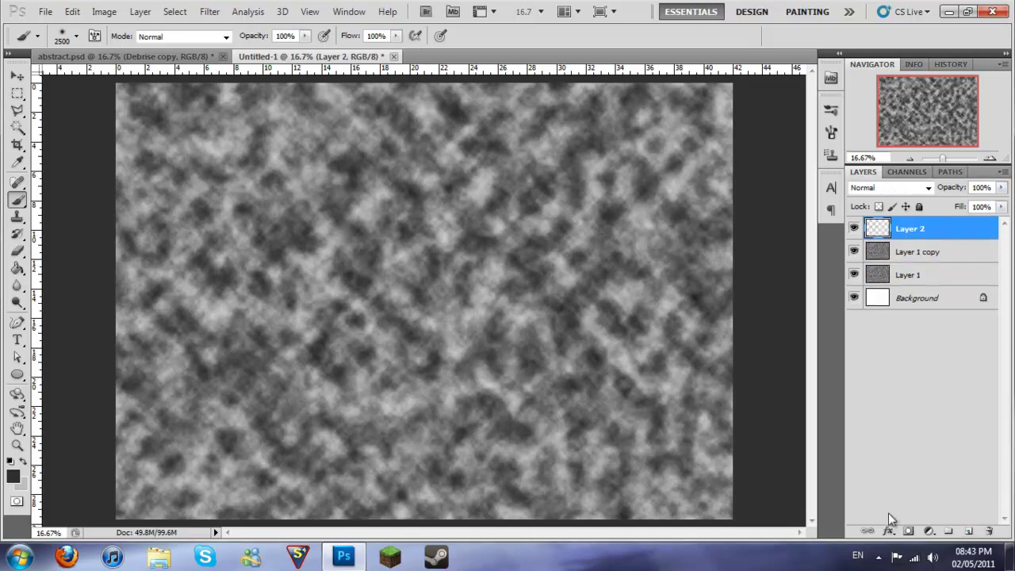
{"action": "left_click", "coordinate": [13, 475]}
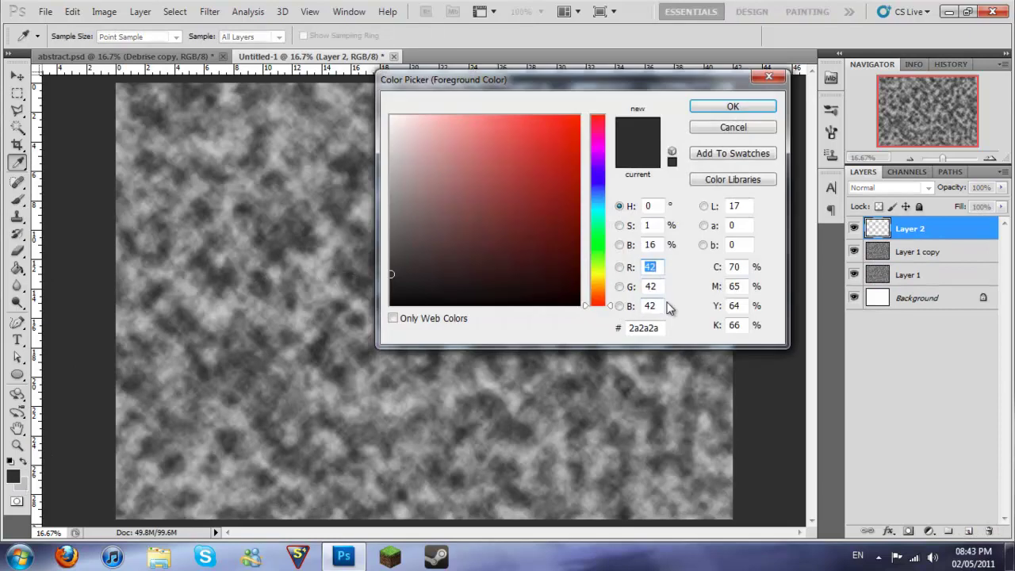
{"action": "left_click_drag", "start_coordinate": [587, 302], "coordinate": [599, 277]}
{"action": "left_click", "coordinate": [733, 107]}
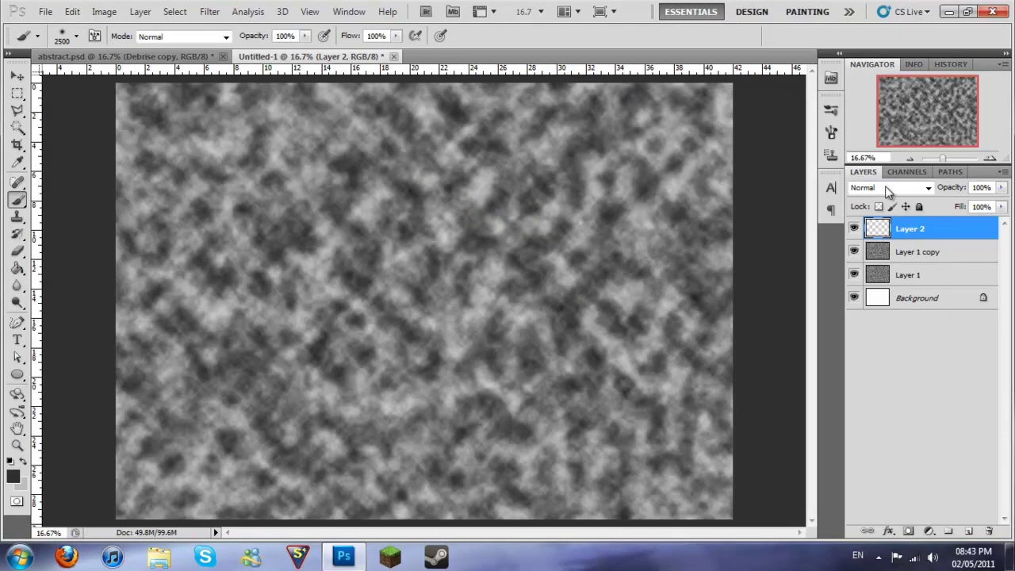
{"action": "left_click", "coordinate": [853, 189]}
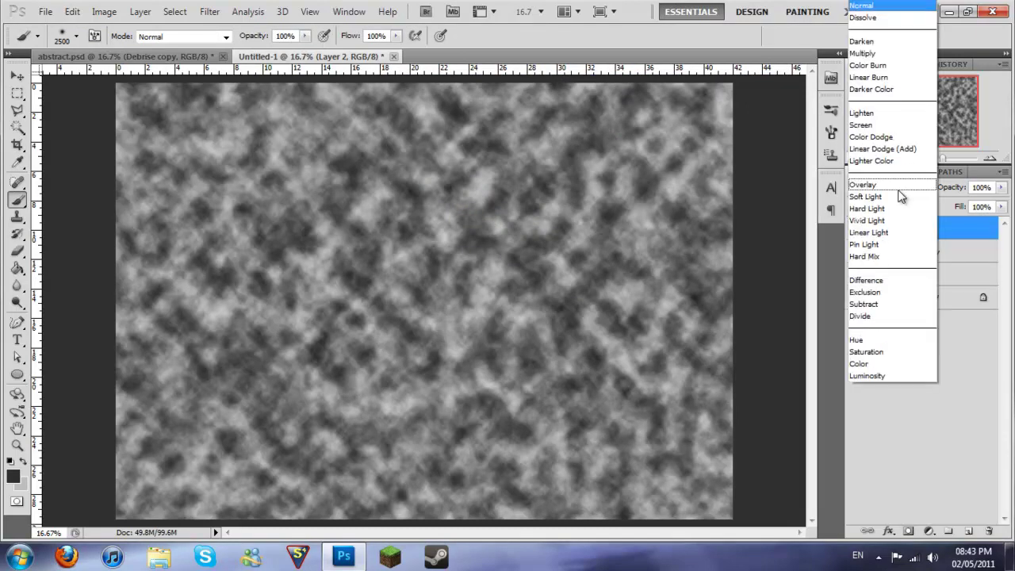
{"action": "left_click", "coordinate": [869, 366]}
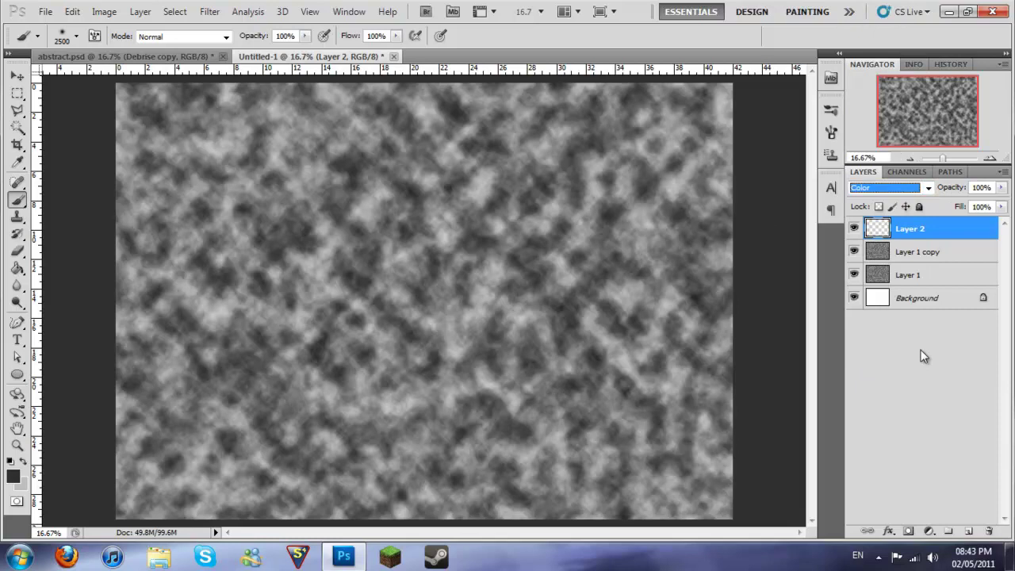
Set a 2500 px, 0% hardness brush and paint yellow into the canvas's upper left.
{"action": "right_click", "coordinate": [400, 272]}
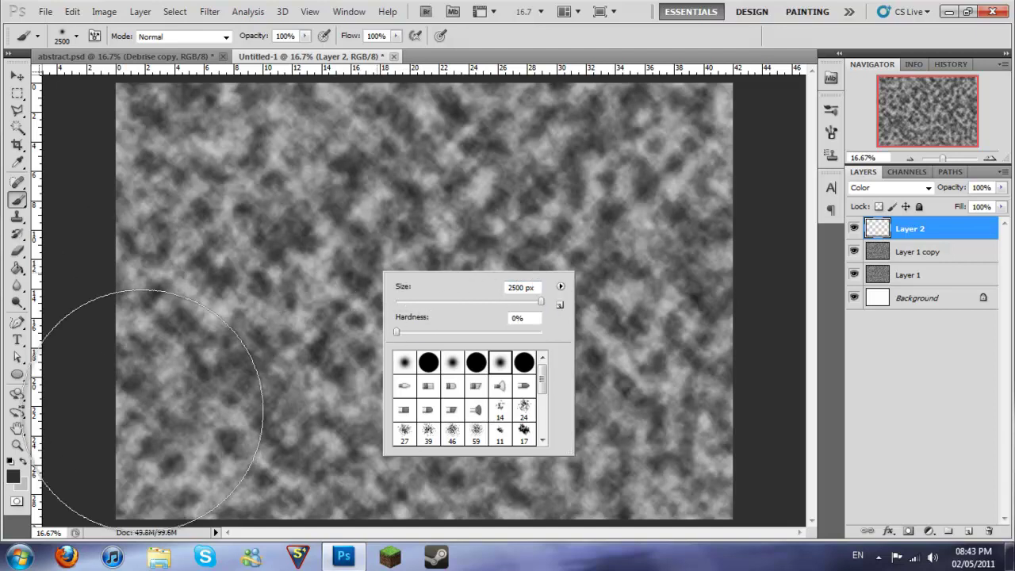
{"action": "left_click", "coordinate": [13, 475]}
{"action": "left_click_drag", "start_coordinate": [564, 173], "coordinate": [546, 132]}
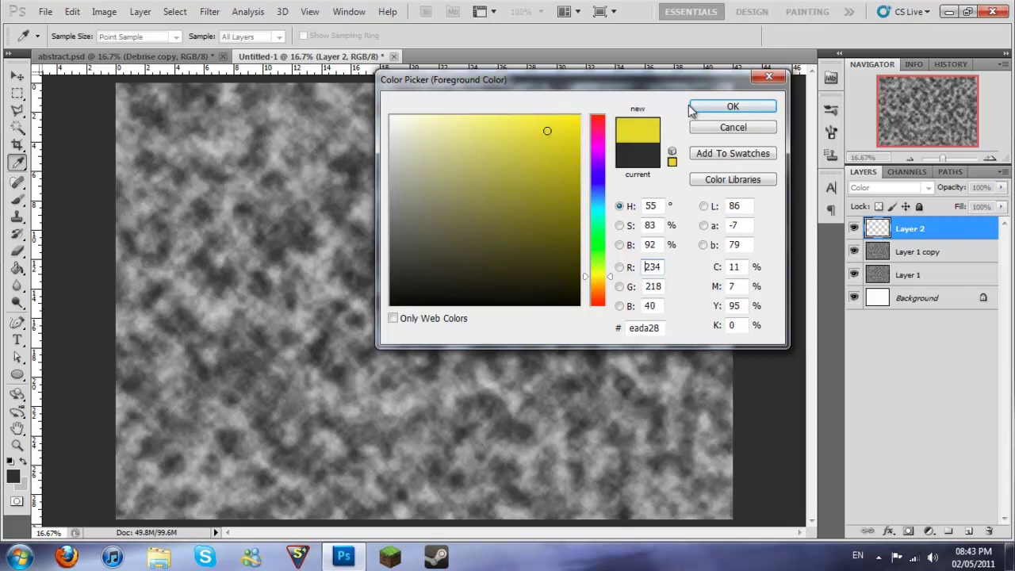
{"action": "left_click", "coordinate": [733, 106]}
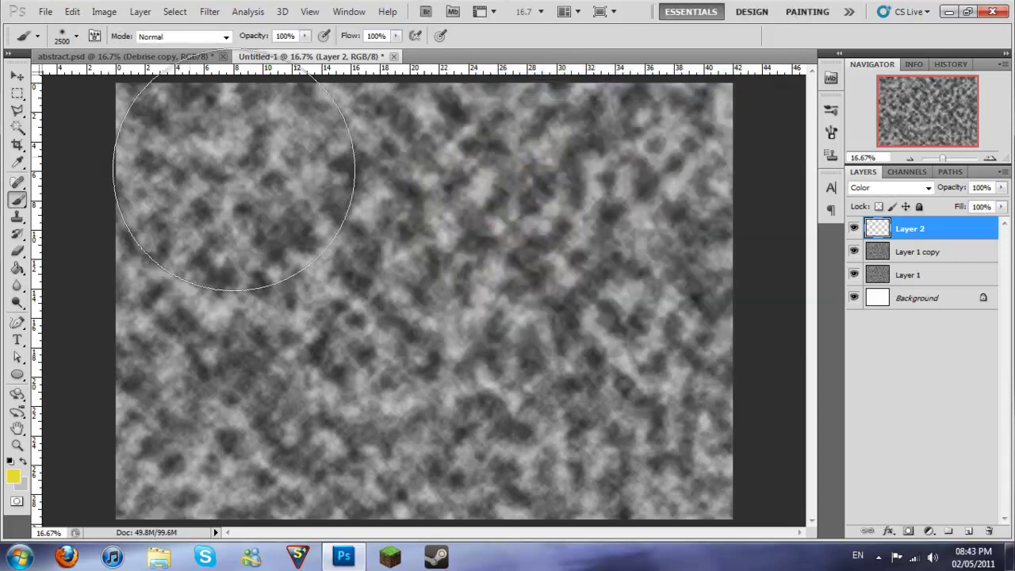
{"action": "left_click_drag", "start_coordinate": [226, 174], "coordinate": [227, 147]}
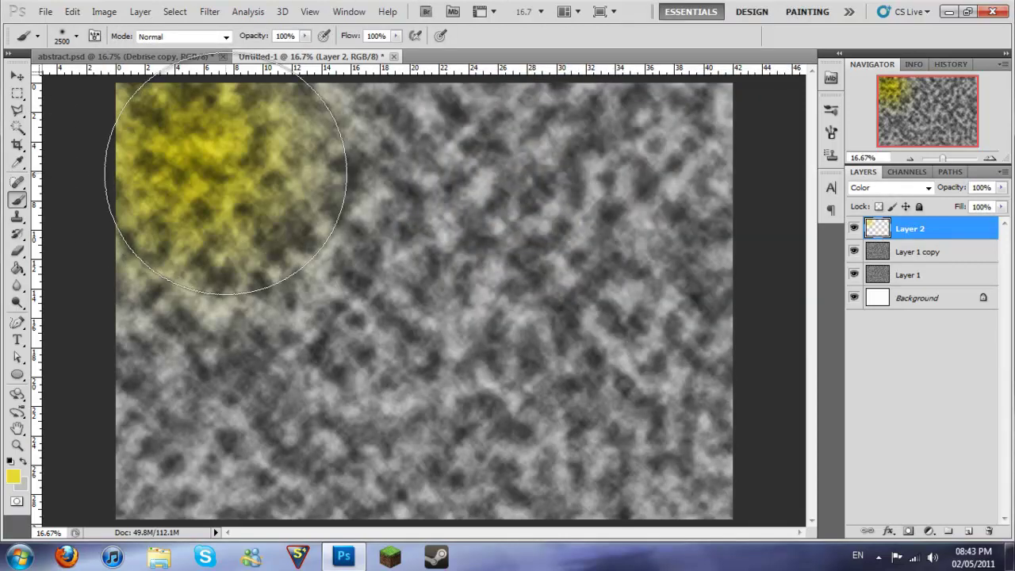
Paint a green stroke across the upper middle, then choose cyan as the next colour.
{"action": "left_click", "coordinate": [14, 476]}
{"action": "left_click_drag", "start_coordinate": [595, 263], "coordinate": [597, 237]}
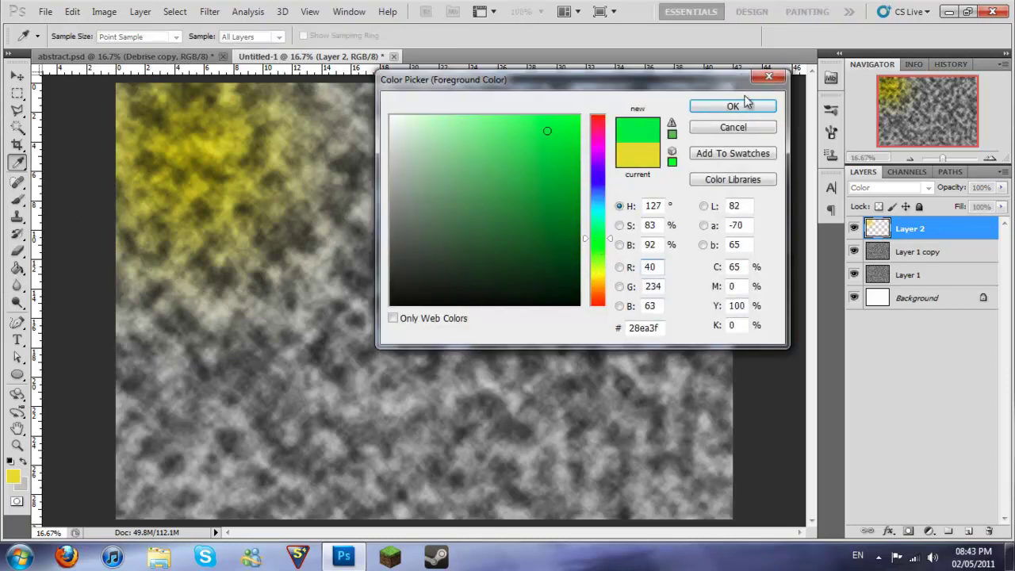
{"action": "left_click", "coordinate": [723, 109]}
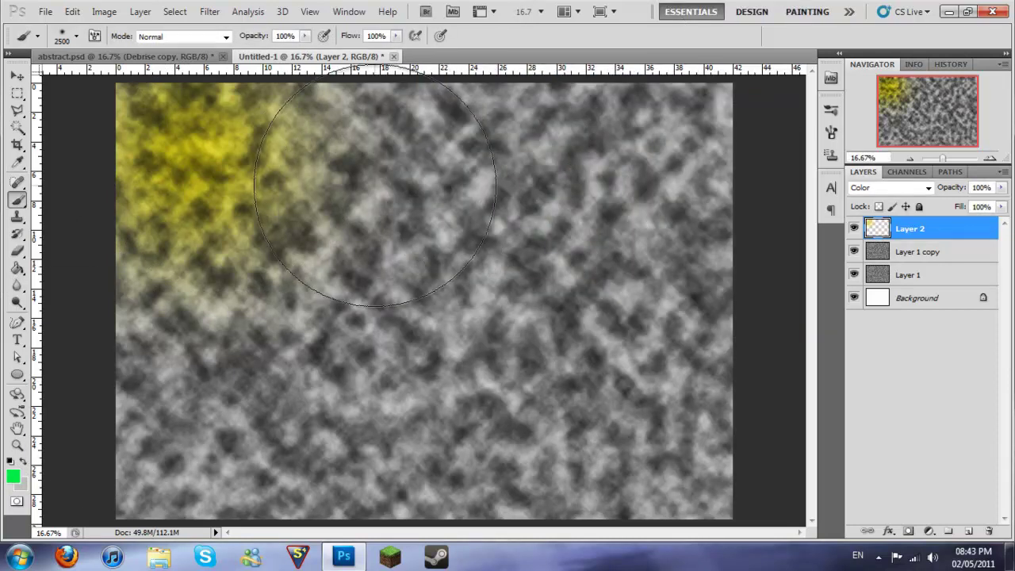
{"action": "left_click_drag", "start_coordinate": [329, 315], "coordinate": [357, 198]}
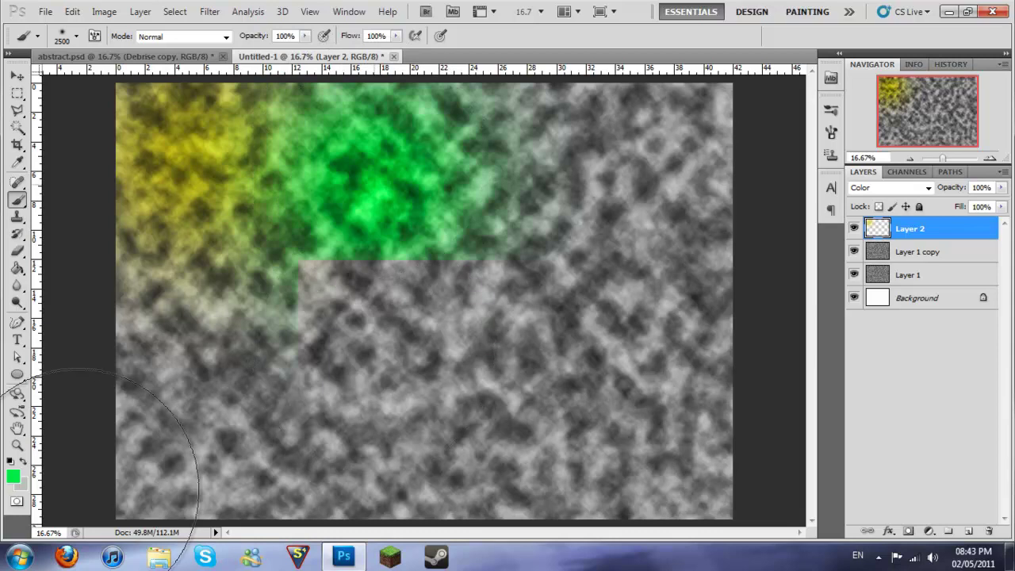
{"action": "left_click", "coordinate": [13, 475]}
{"action": "left_click_drag", "start_coordinate": [597, 187], "coordinate": [596, 206]}
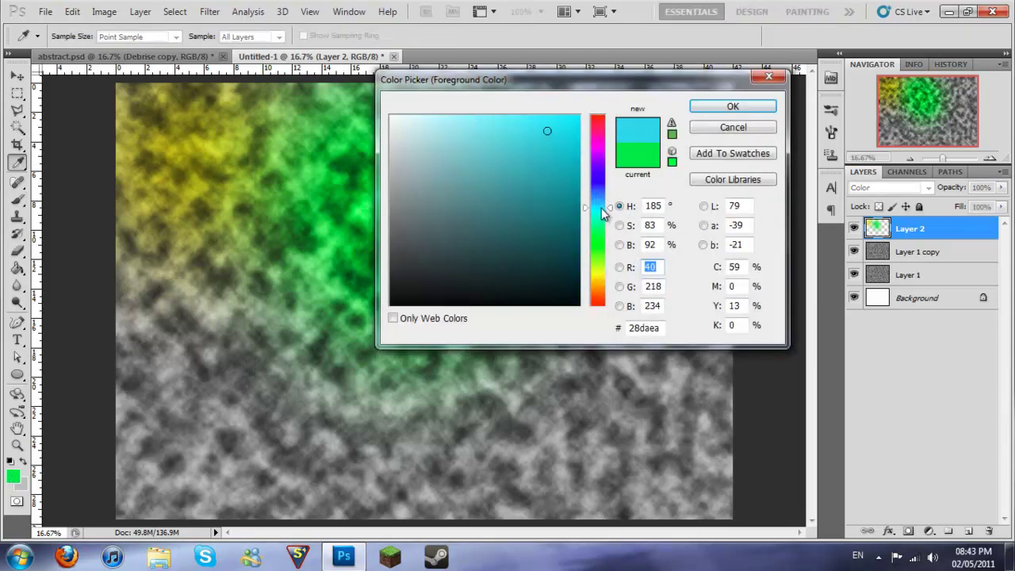
{"action": "left_click", "coordinate": [764, 106]}
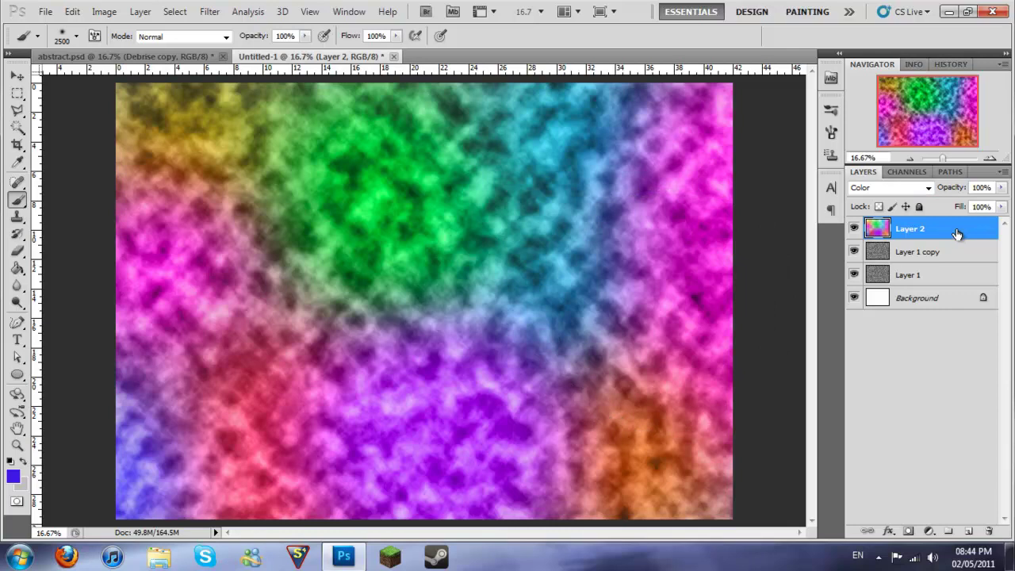
Duplicate Layer 2 and, after trying Overlay, set Layer 2 copy to Color at 59% opacity.
{"action": "left_click_drag", "start_coordinate": [958, 233], "coordinate": [969, 530]}
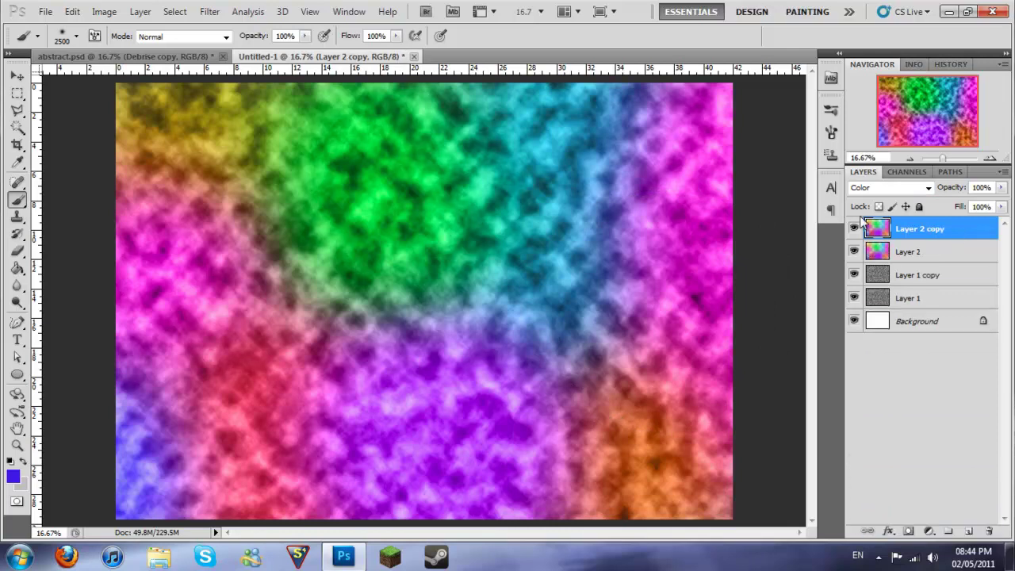
{"action": "left_click", "coordinate": [888, 189]}
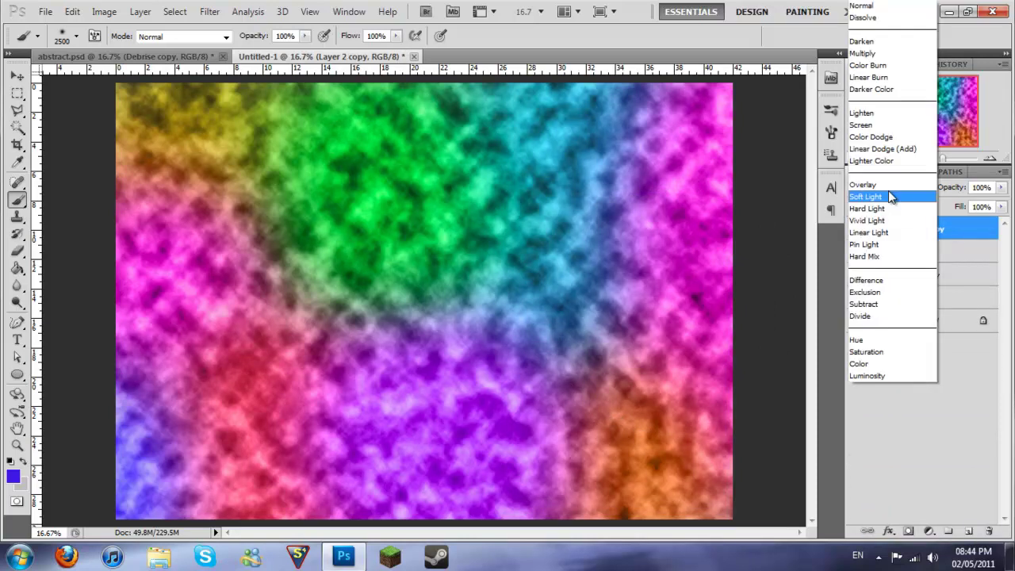
{"action": "left_click", "coordinate": [873, 181]}
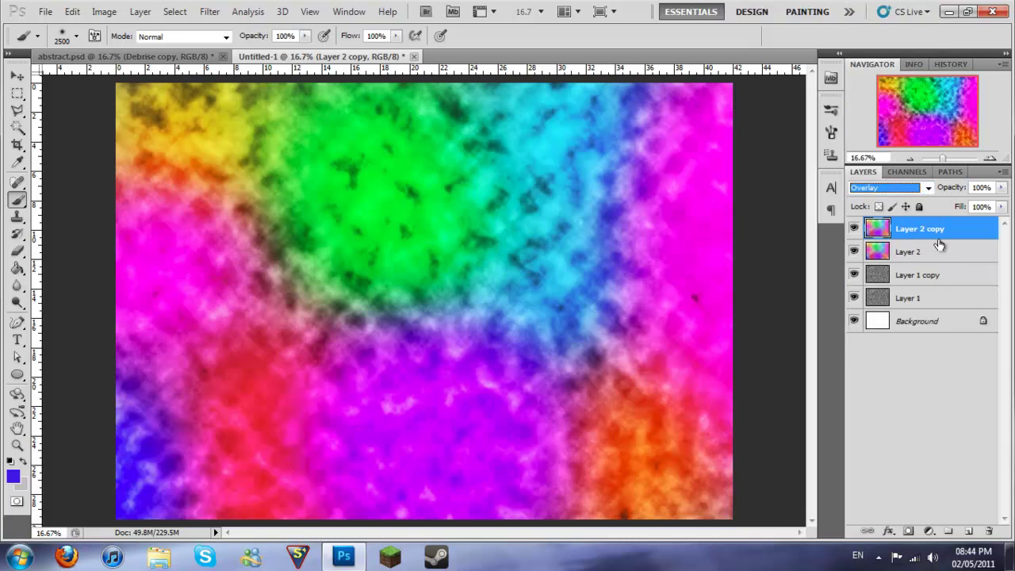
{"action": "left_click", "coordinate": [883, 187]}
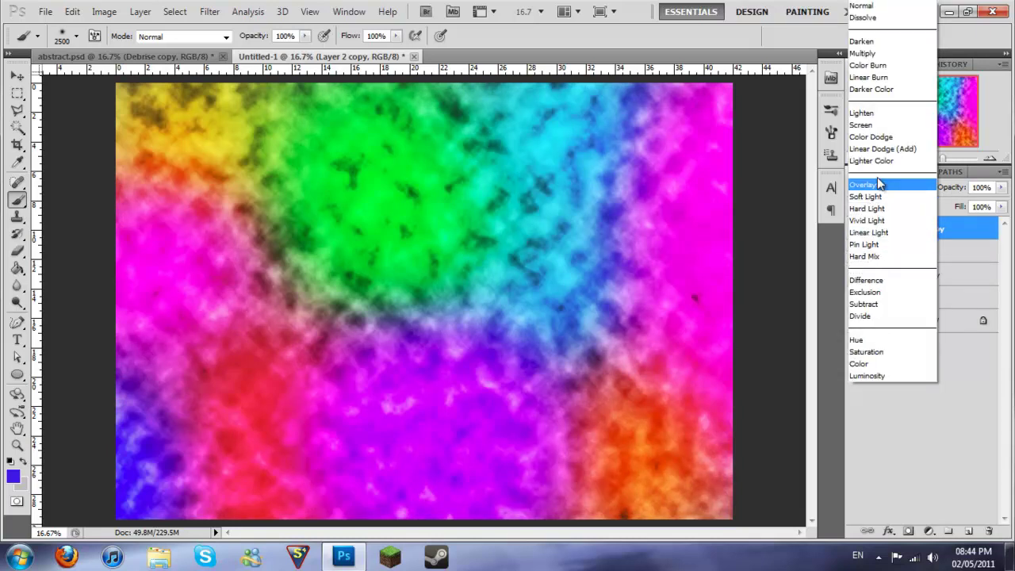
{"action": "left_click", "coordinate": [860, 363]}
{"action": "left_click_drag", "start_coordinate": [1001, 188], "coordinate": [969, 204]}
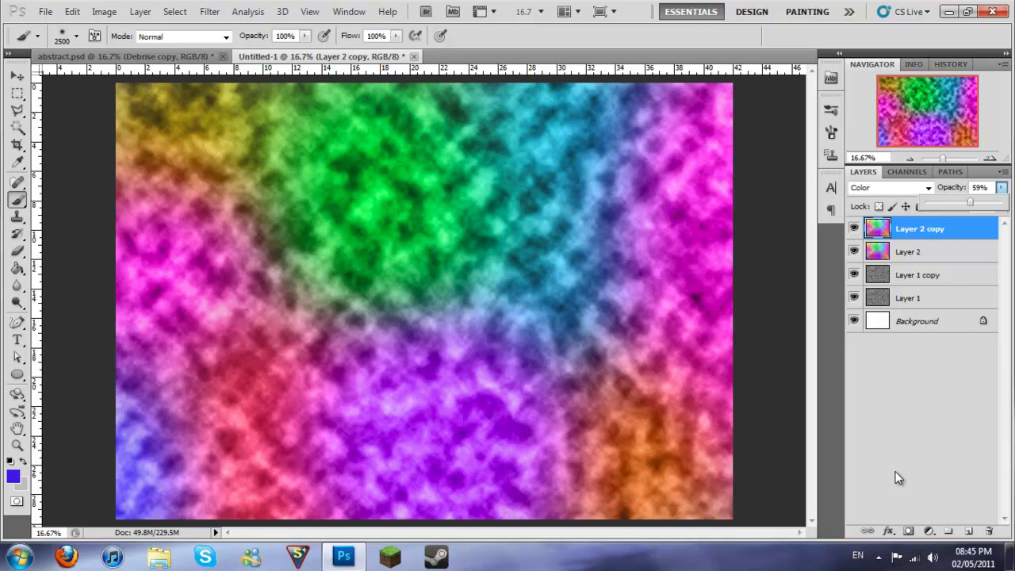
In abstract.psd, turn Debrise copy, Shapes and Lines back on, then minimize Photoshop.
{"action": "left_click", "coordinate": [147, 57]}
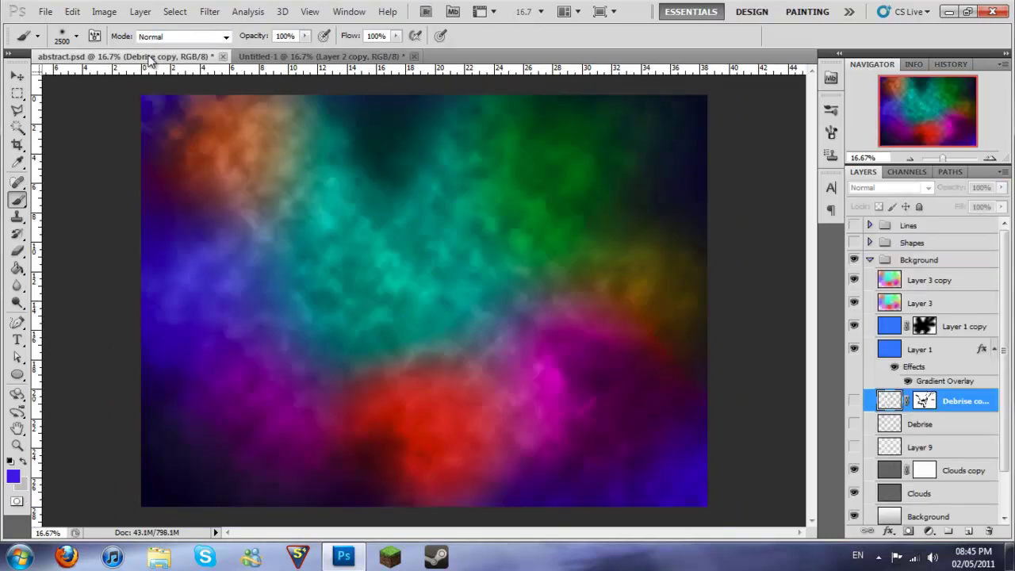
{"action": "left_click", "coordinate": [853, 402]}
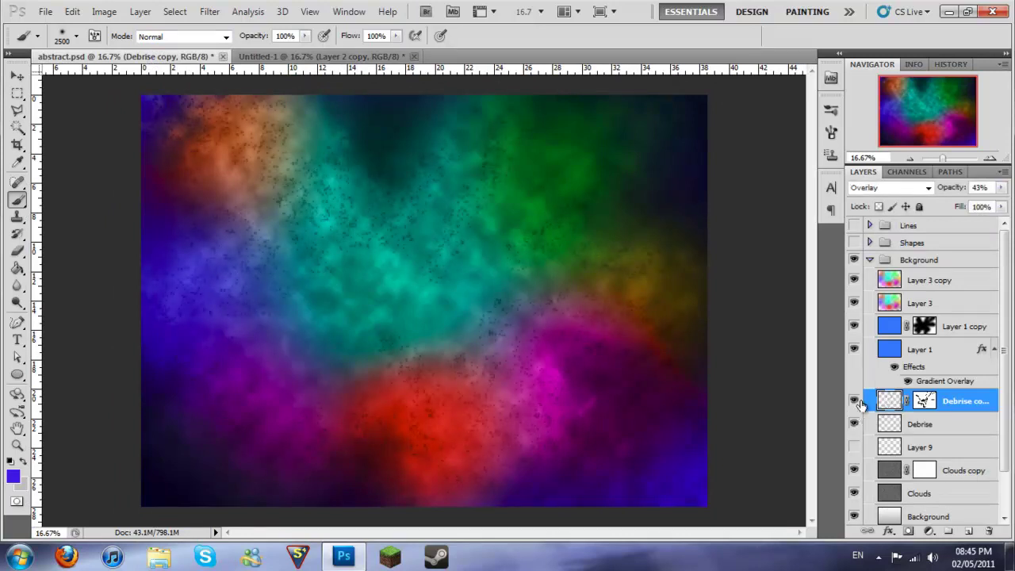
{"action": "left_click", "coordinate": [853, 243]}
{"action": "left_click", "coordinate": [853, 225]}
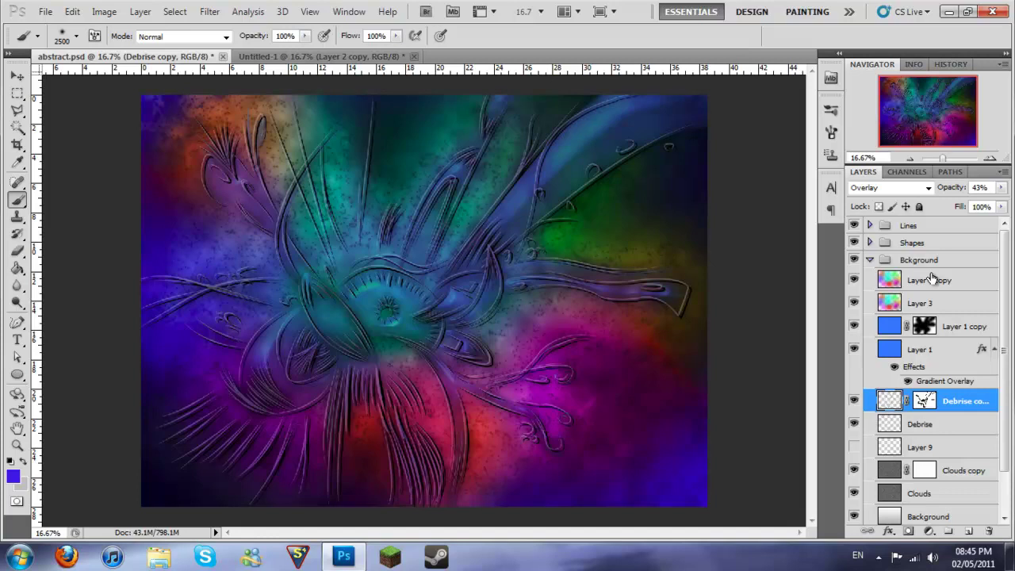
{"action": "left_click", "coordinate": [949, 11]}
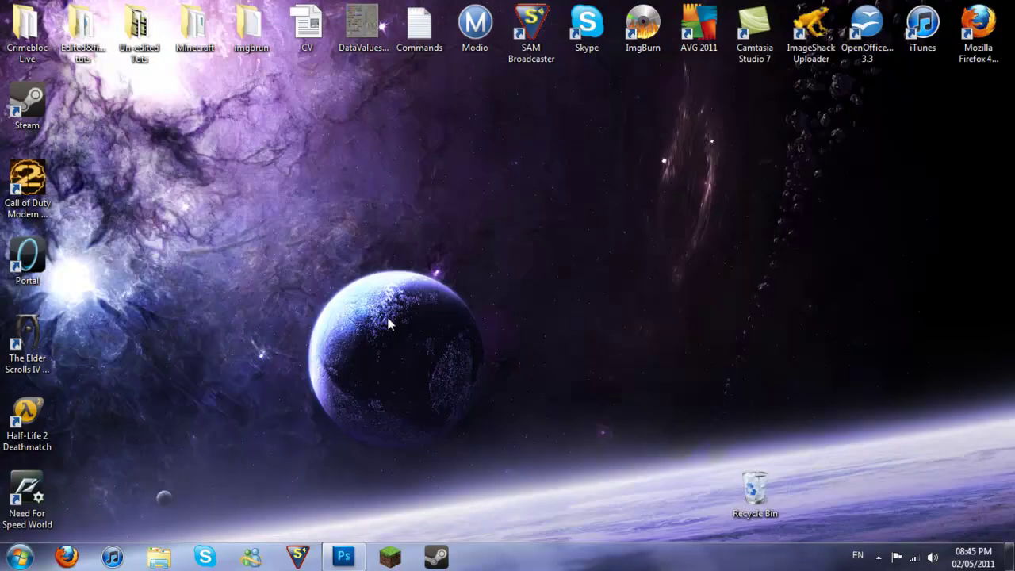